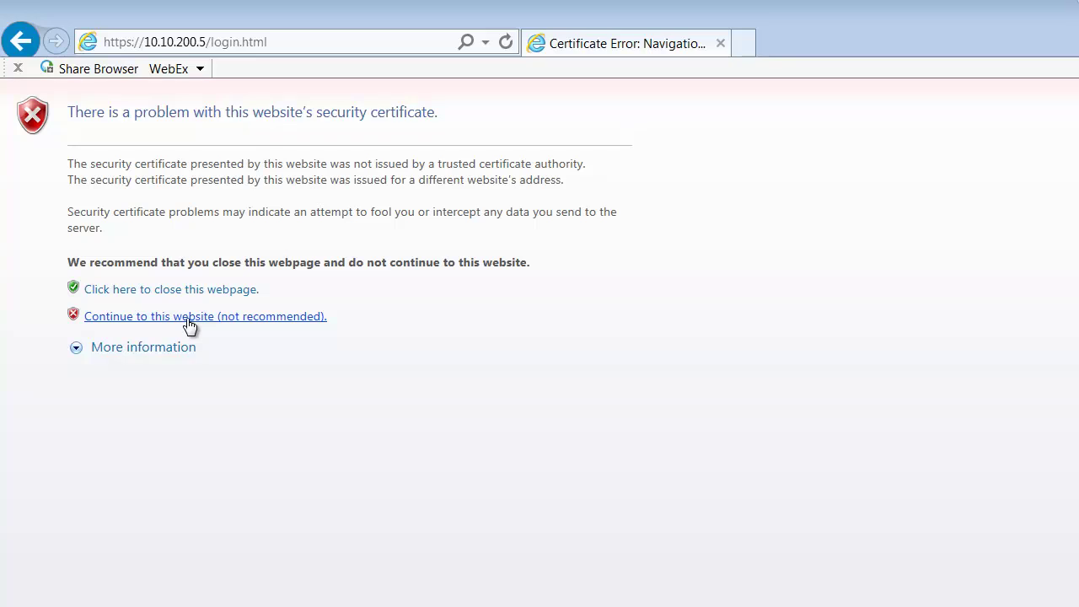
Continue past the certificate warning and log in to the Cisco Integrated Management Controller as admin with the account password.
click(189, 317)
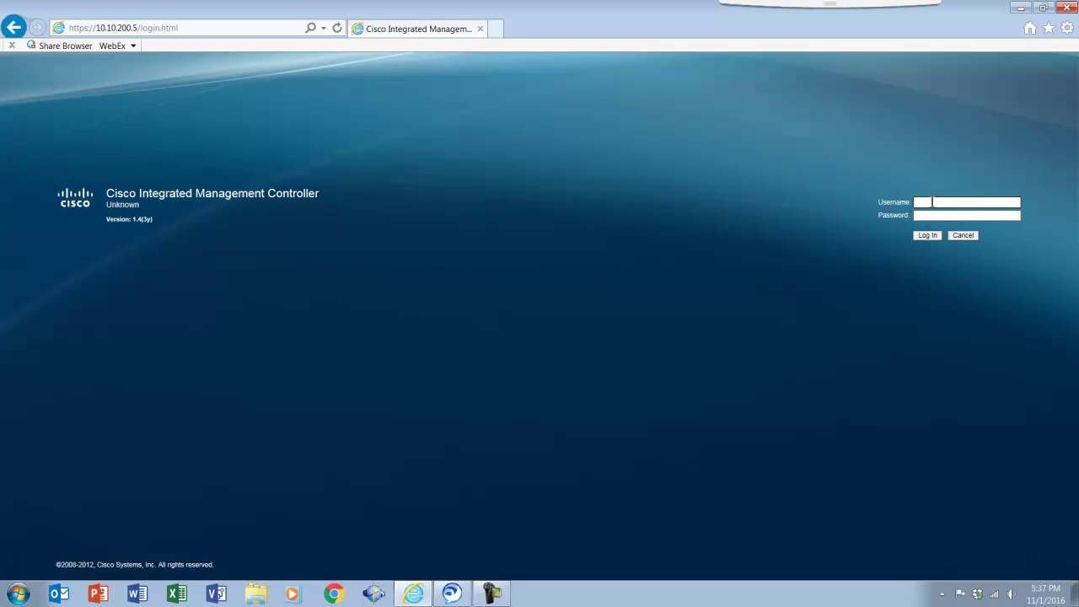
text(admin)
click(940, 216)
text(*****)
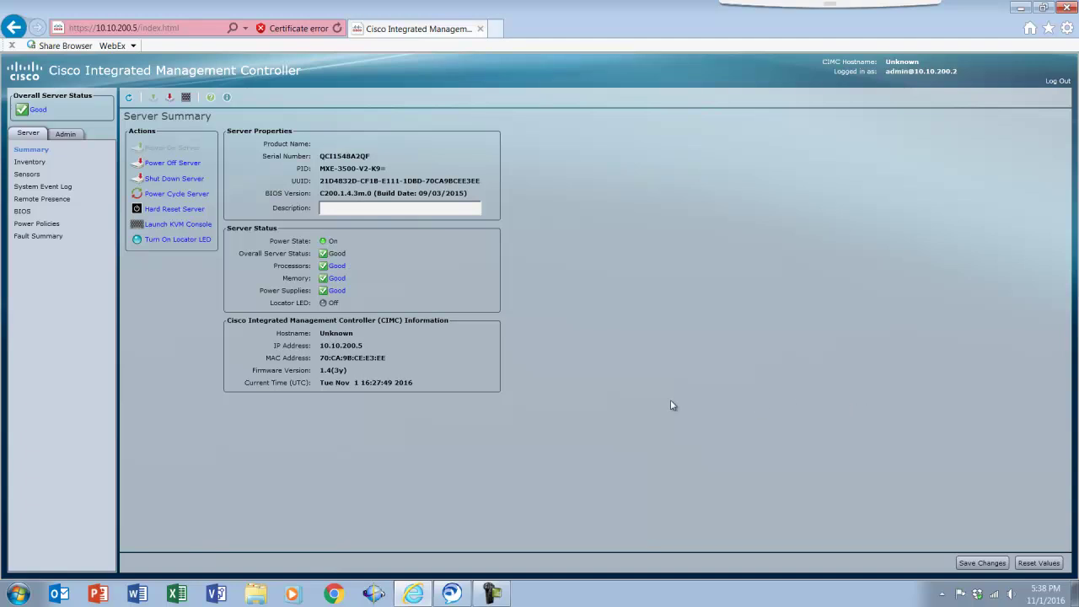
Launch the server's KVM console, allowing the Java add-on and accepting the security prompts, and maximize the console window.
click(165, 226)
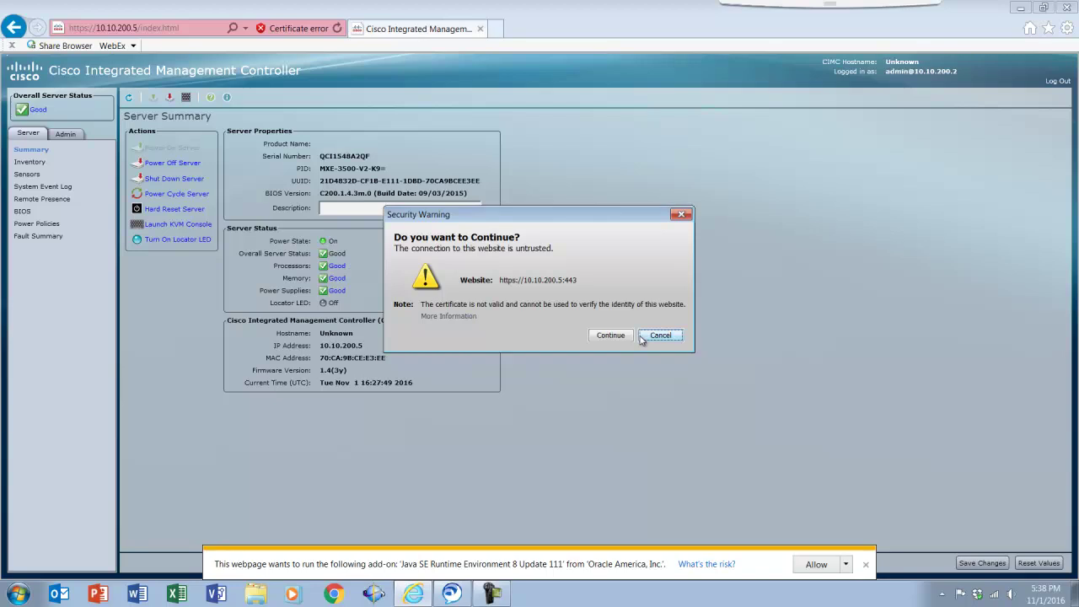
click(610, 336)
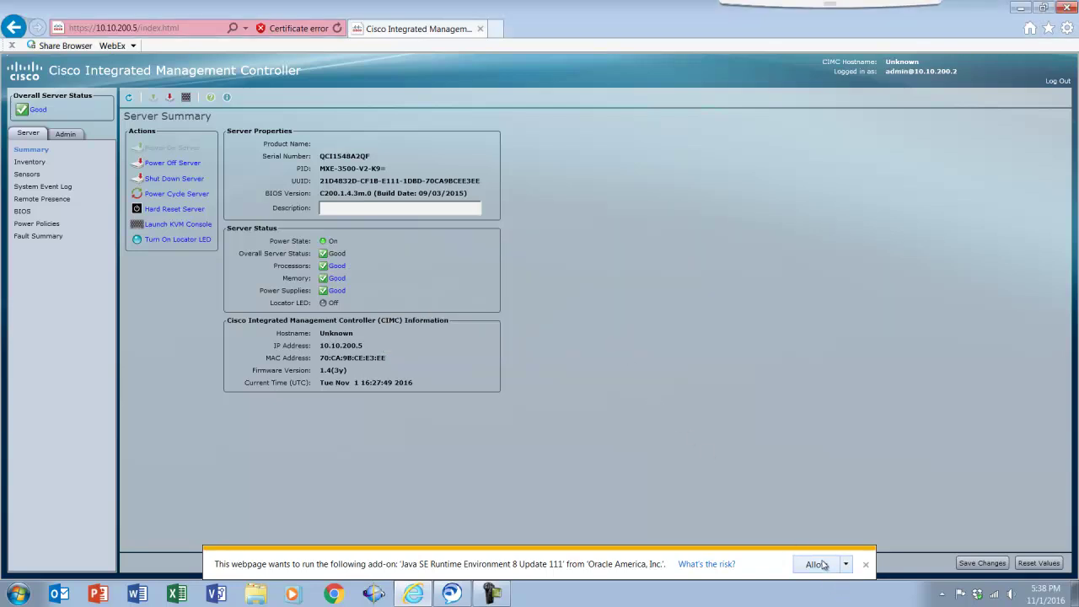
click(822, 565)
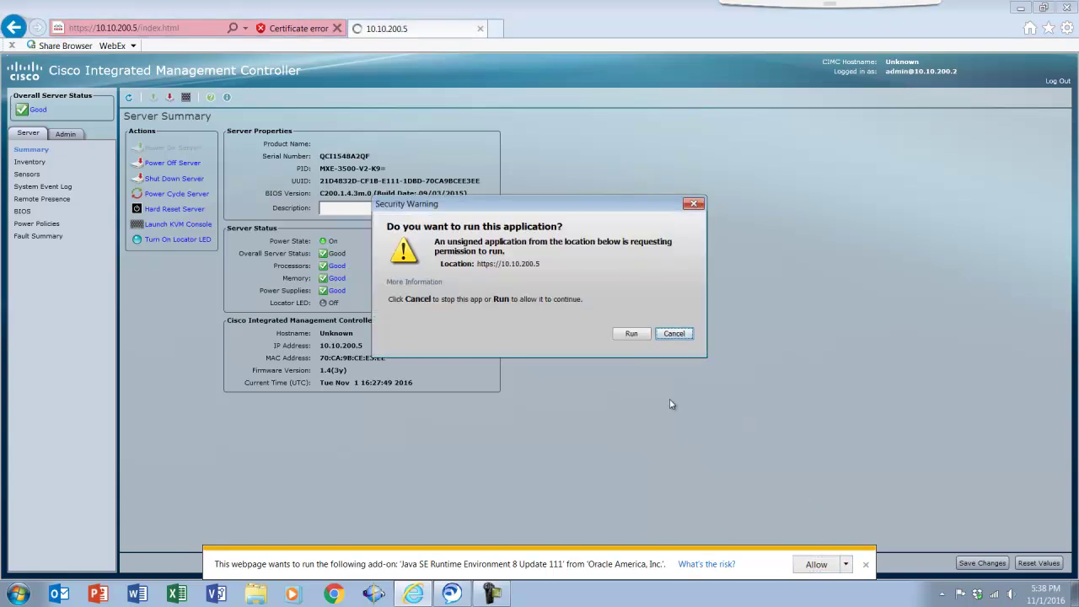
click(632, 334)
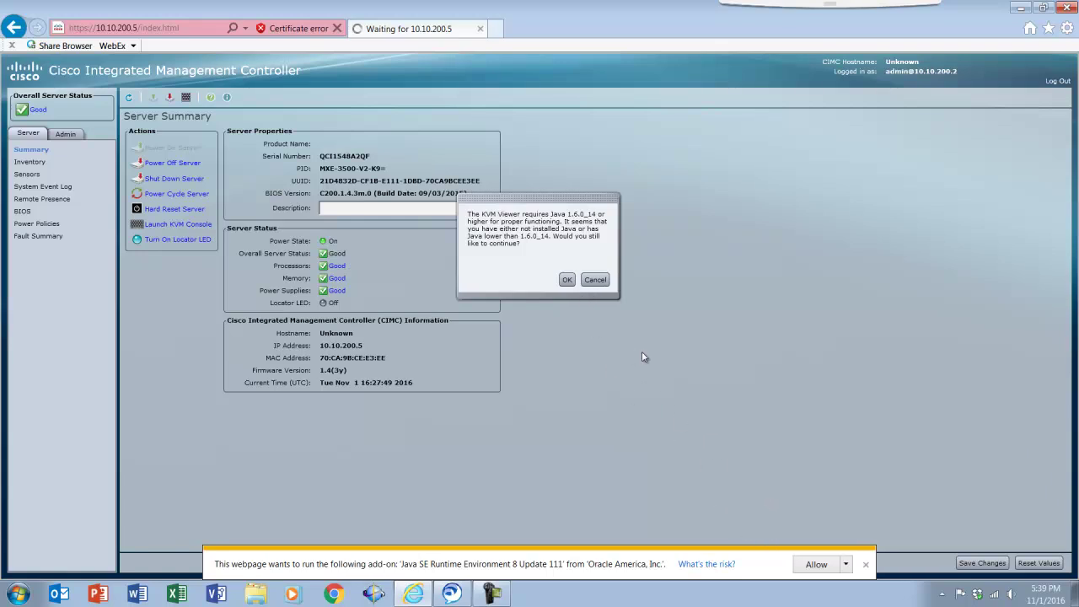
click(567, 281)
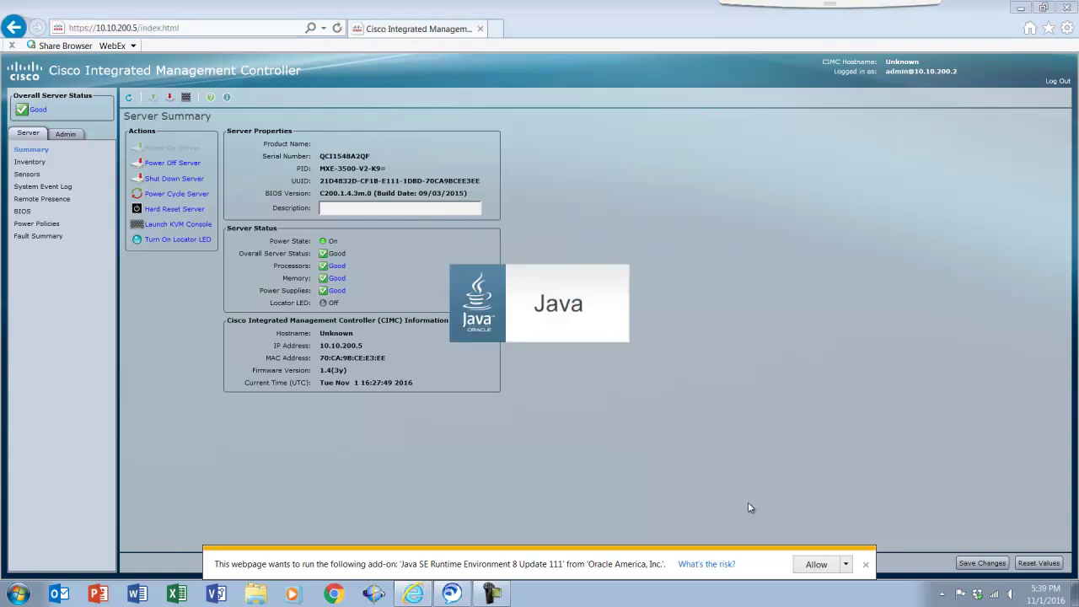
click(816, 564)
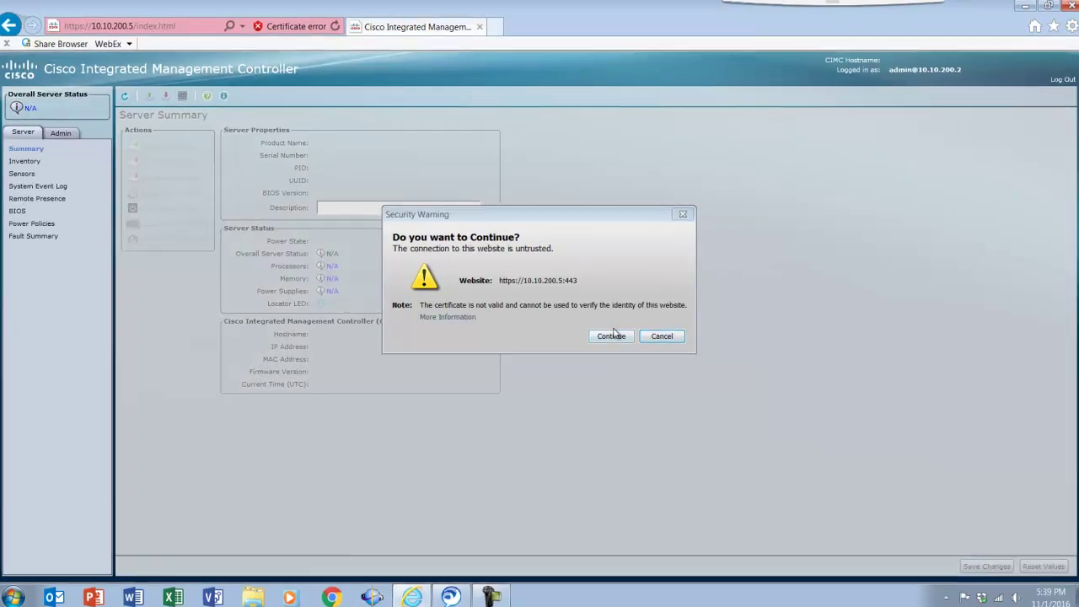
click(614, 336)
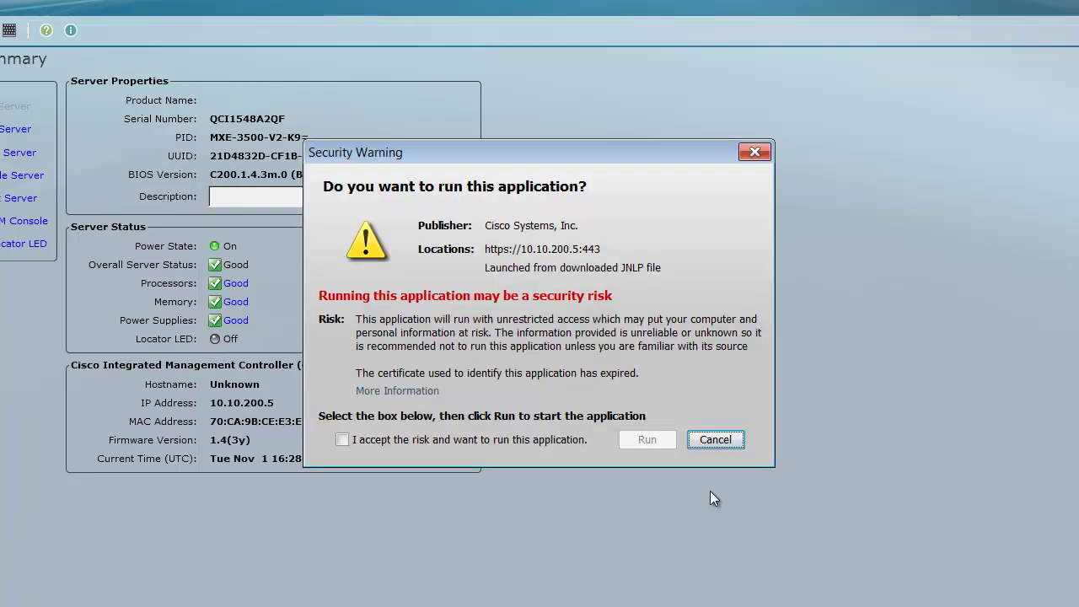
click(342, 440)
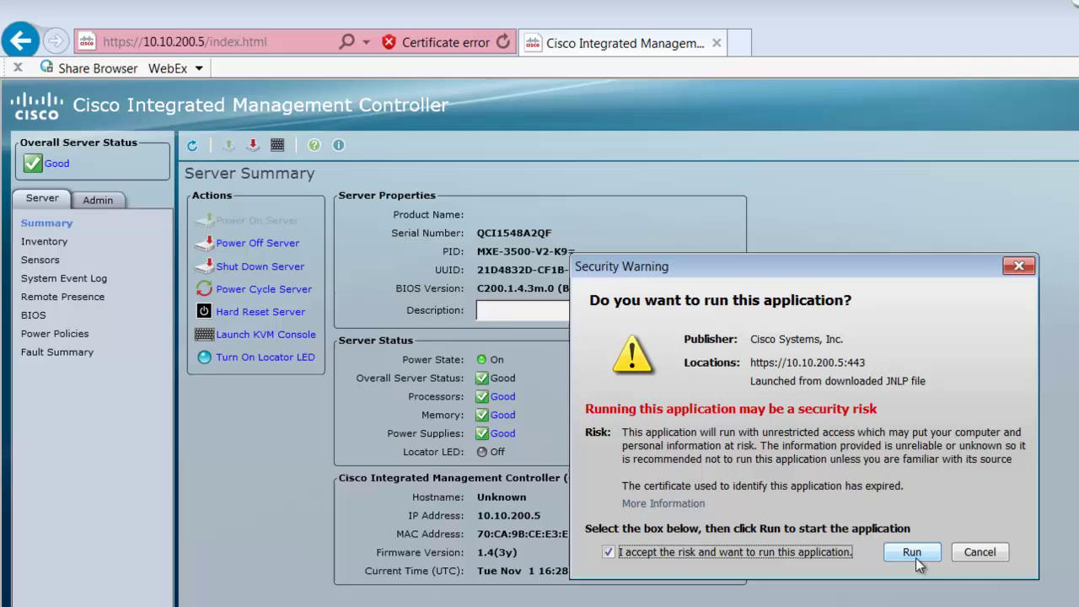
click(646, 439)
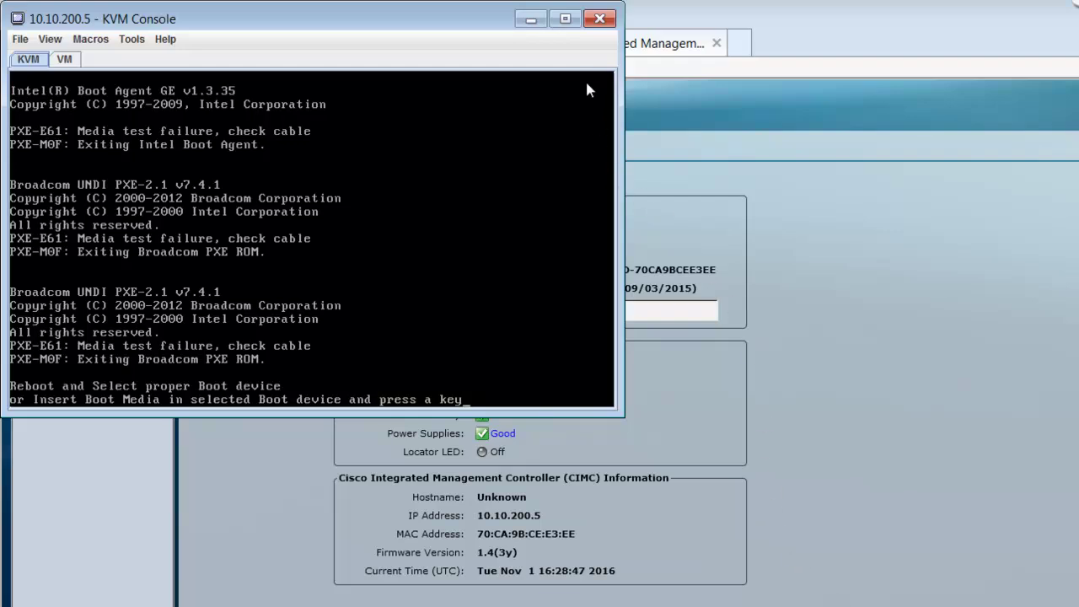
click(565, 18)
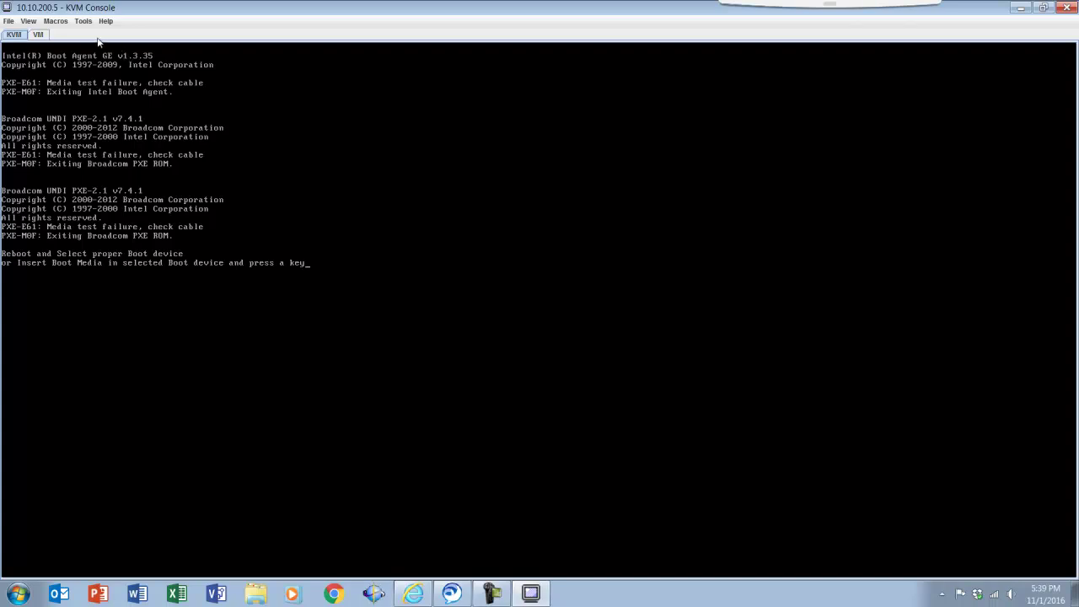
Add ESXi-5.5.0-1746974-Custom-Cisco-5.5.0.3.iso from the VMware_Tools folder as virtual media and map it to the server.
click(38, 34)
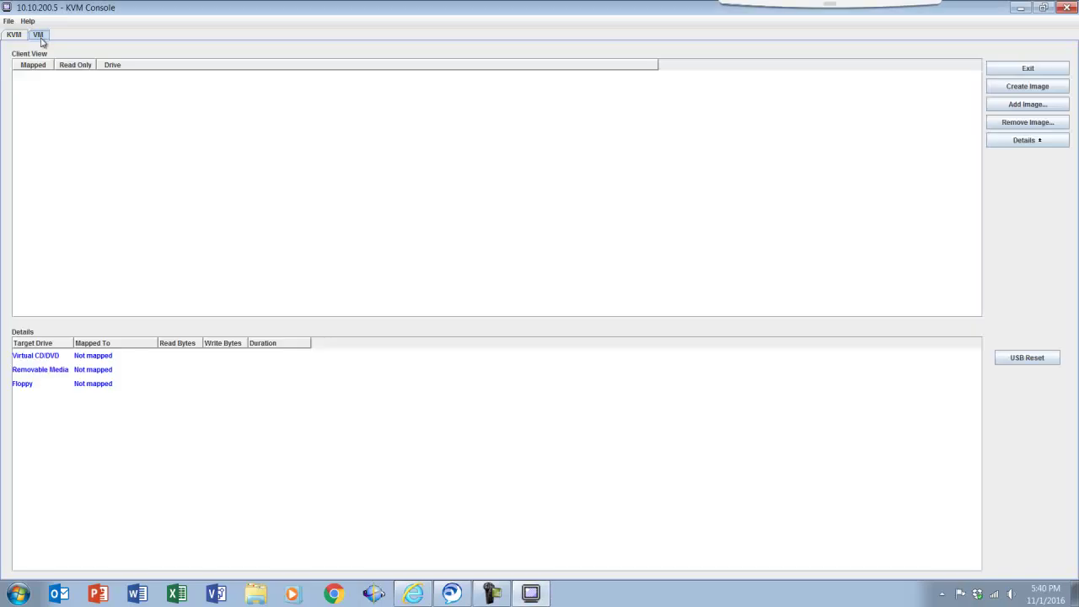
click(1035, 107)
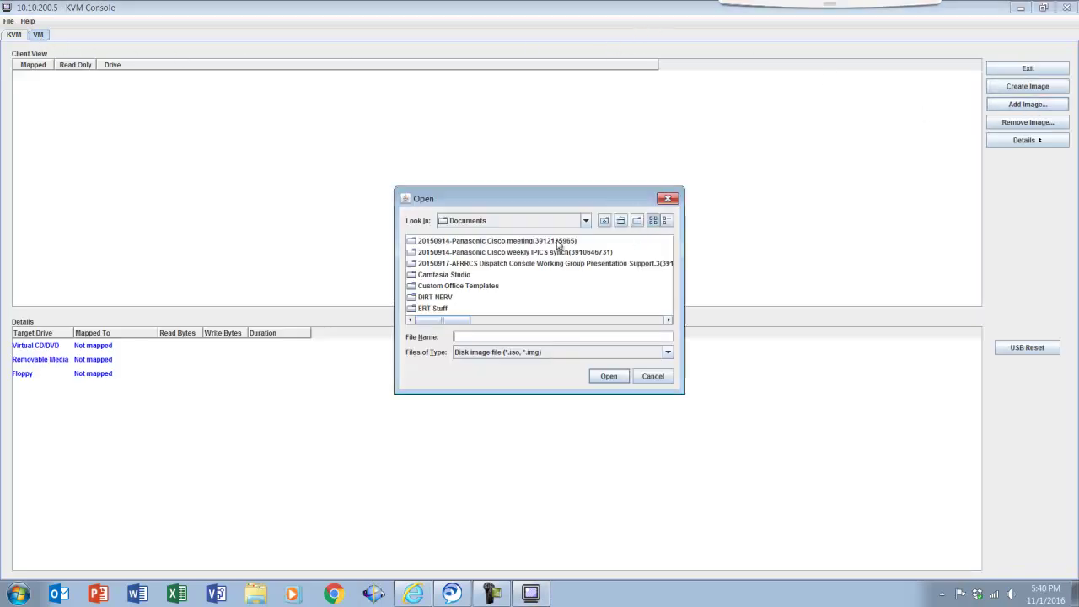
click(585, 221)
click(482, 290)
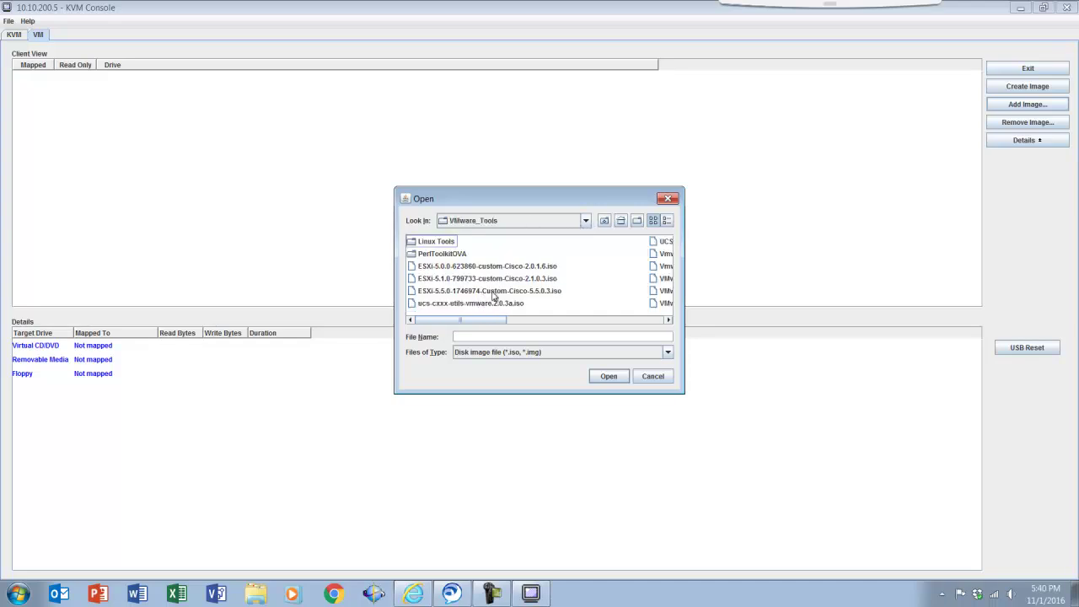
click(494, 293)
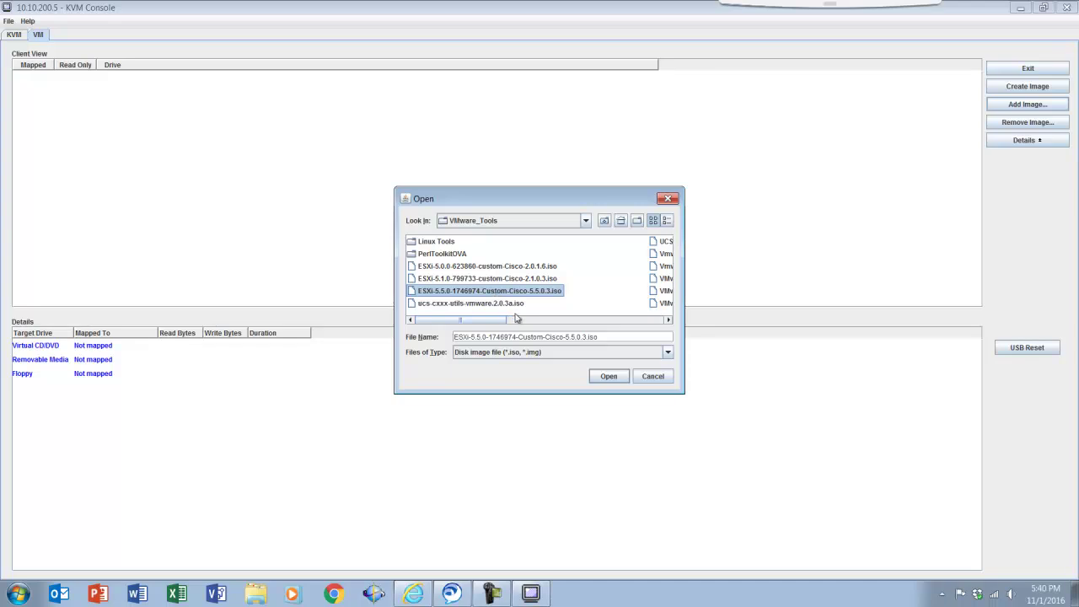
click(605, 379)
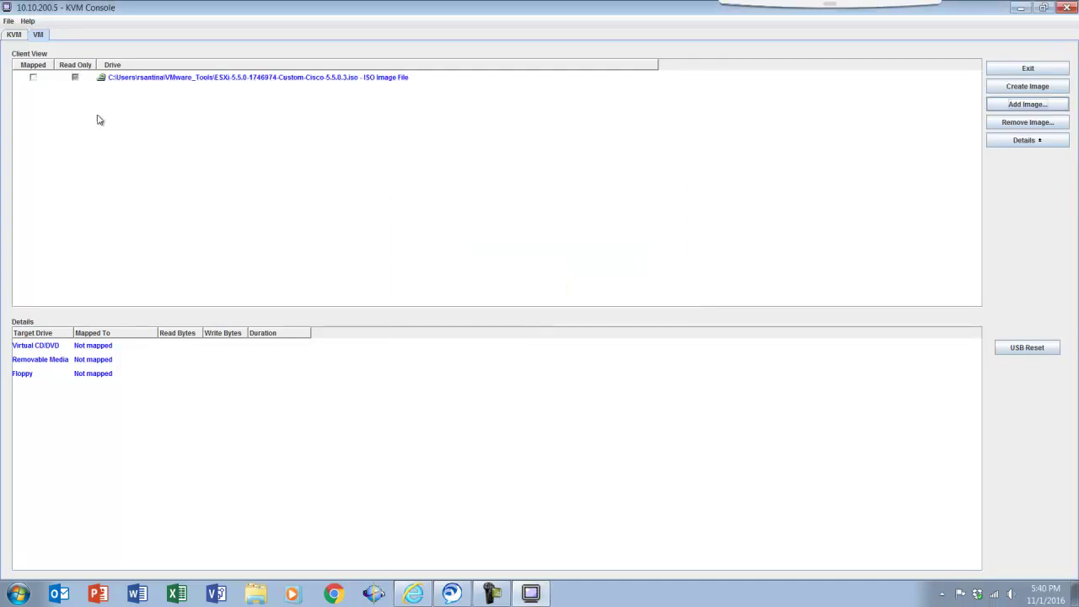
click(32, 77)
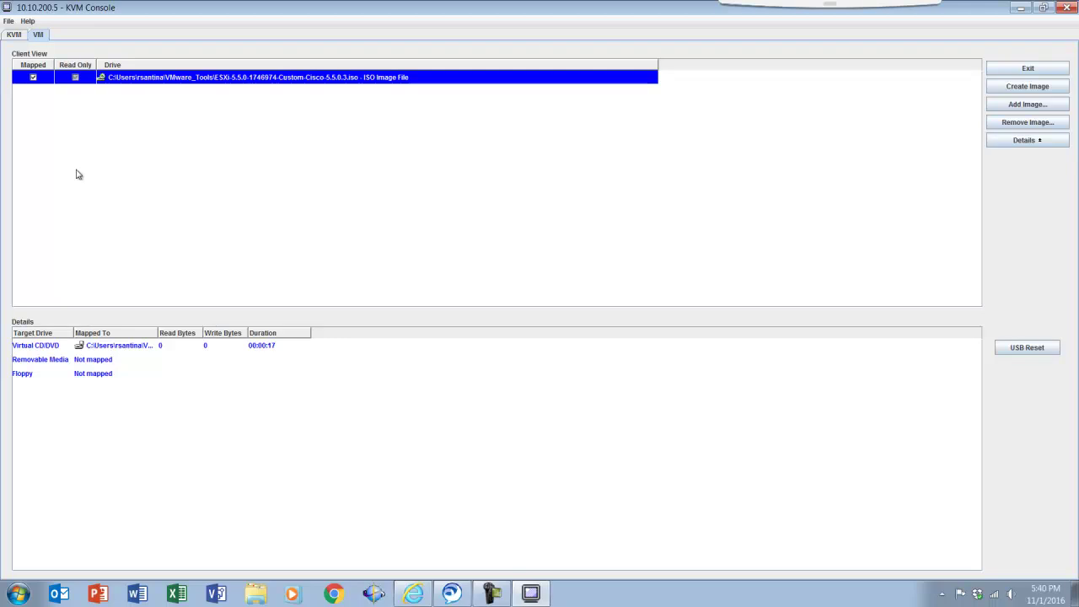
Reboot the server from the KVM view with the Ctrl-Alt-Del macro.
click(19, 36)
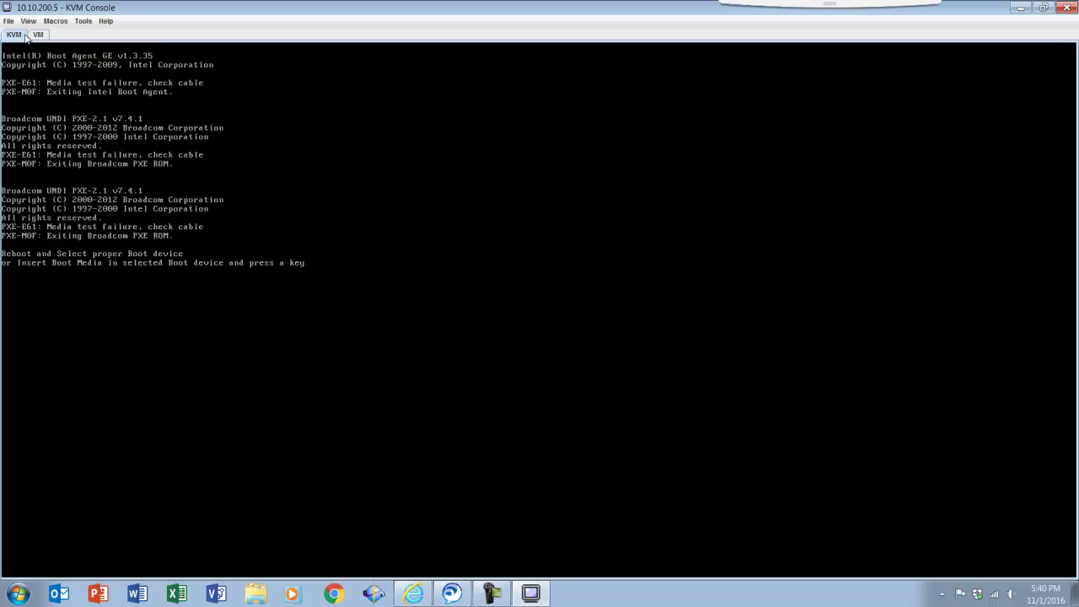
click(62, 21)
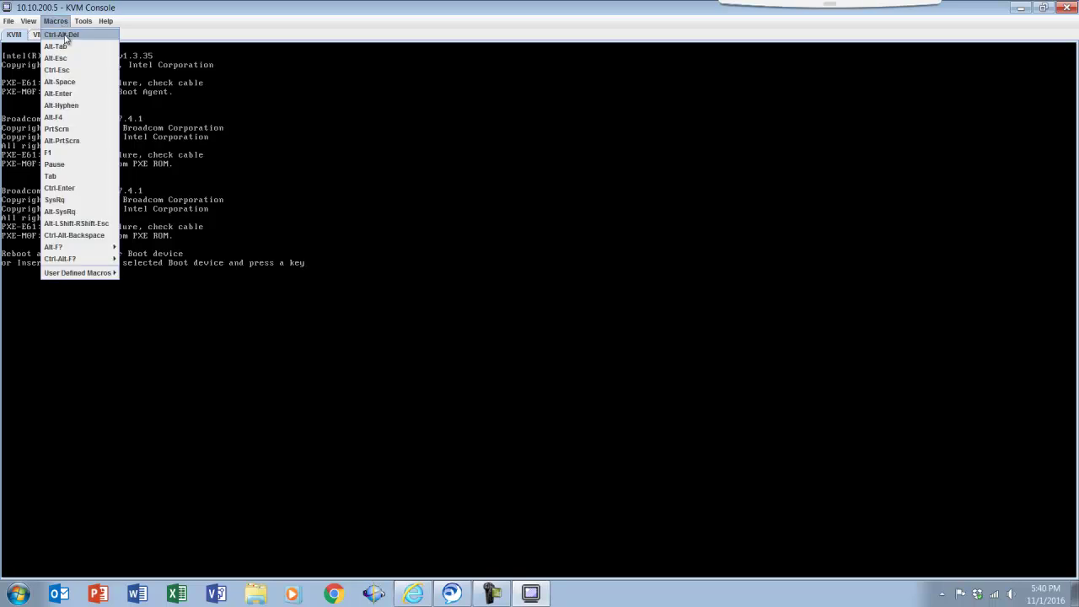
click(66, 36)
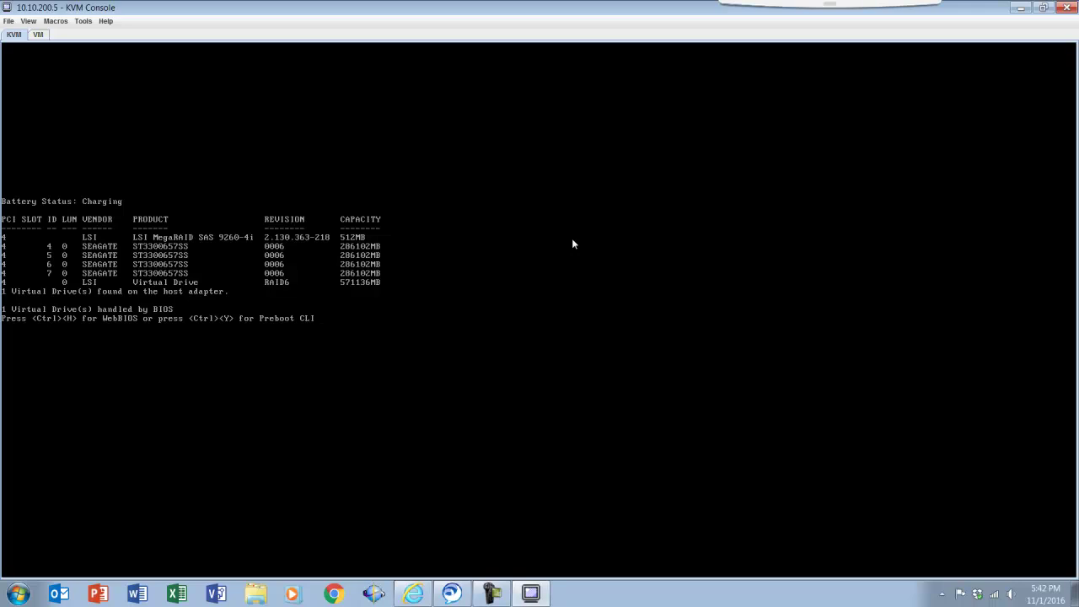
key(ctrl+h)
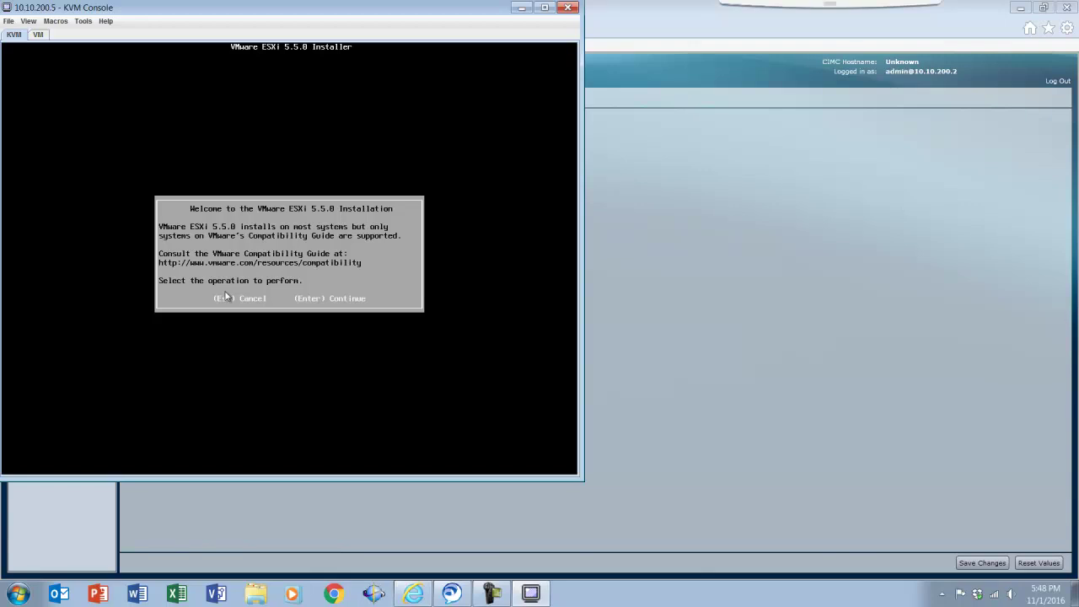
Proceed through the ESXi 5.5.0 installer, accepting the license agreement, the local LSI MR9260-4i disk and the US Default keyboard layout.
key(Return)
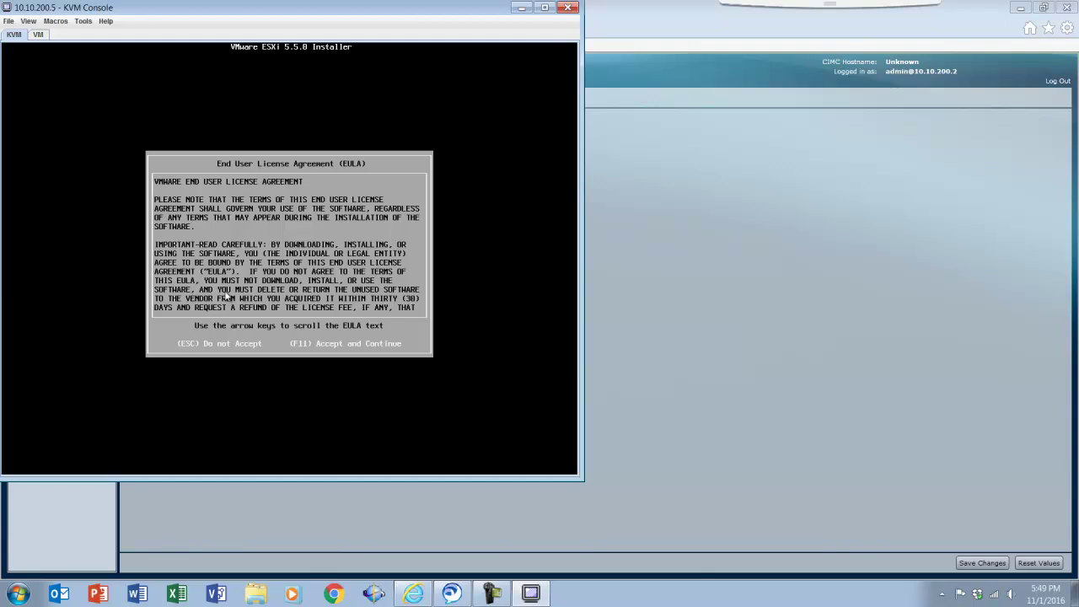
key(F11)
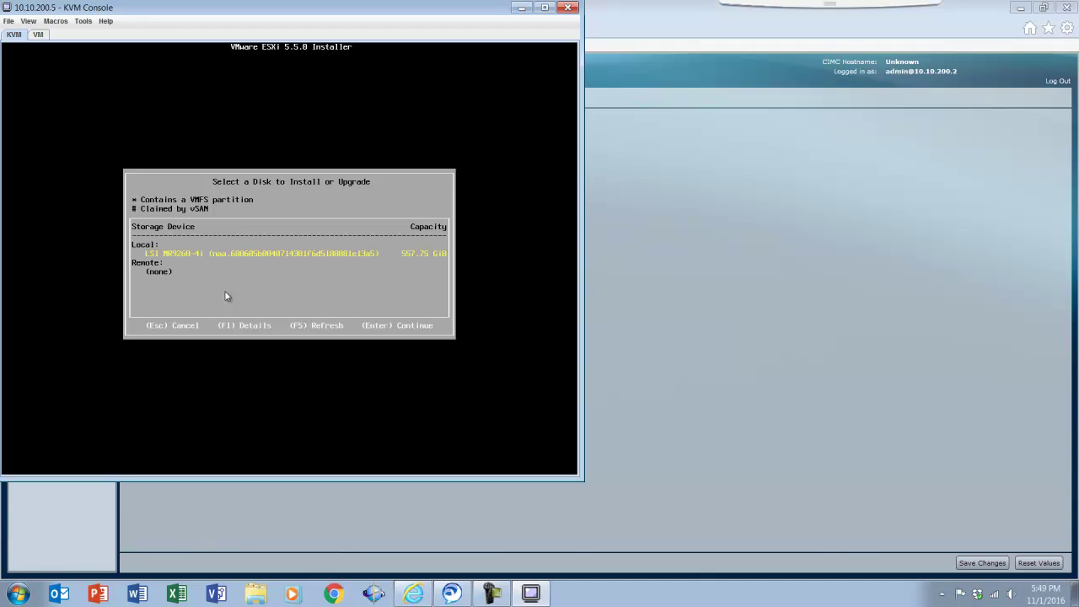
key(Return)
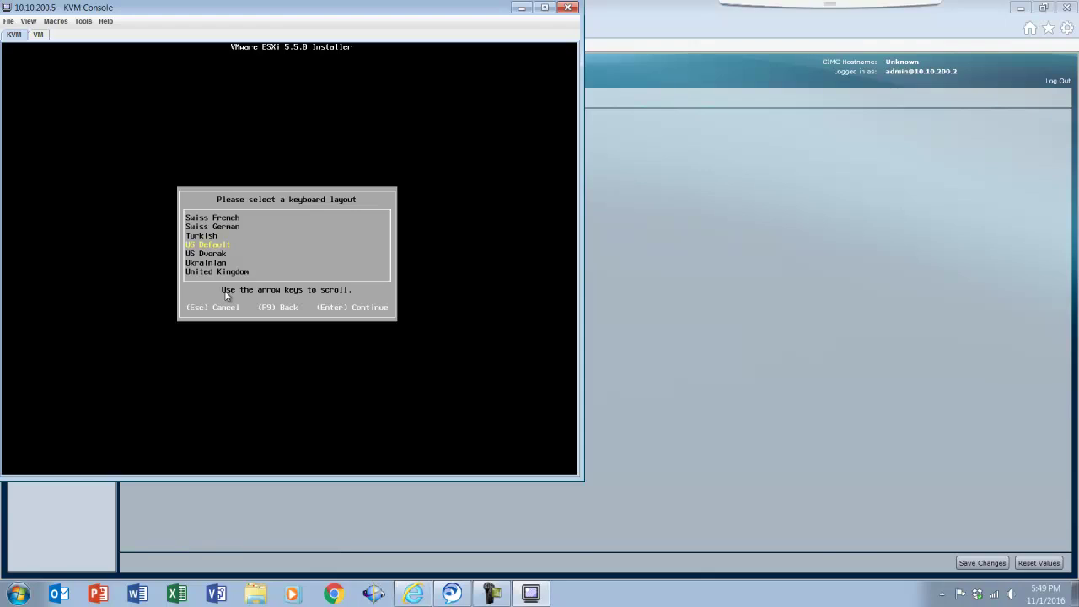
key(Return)
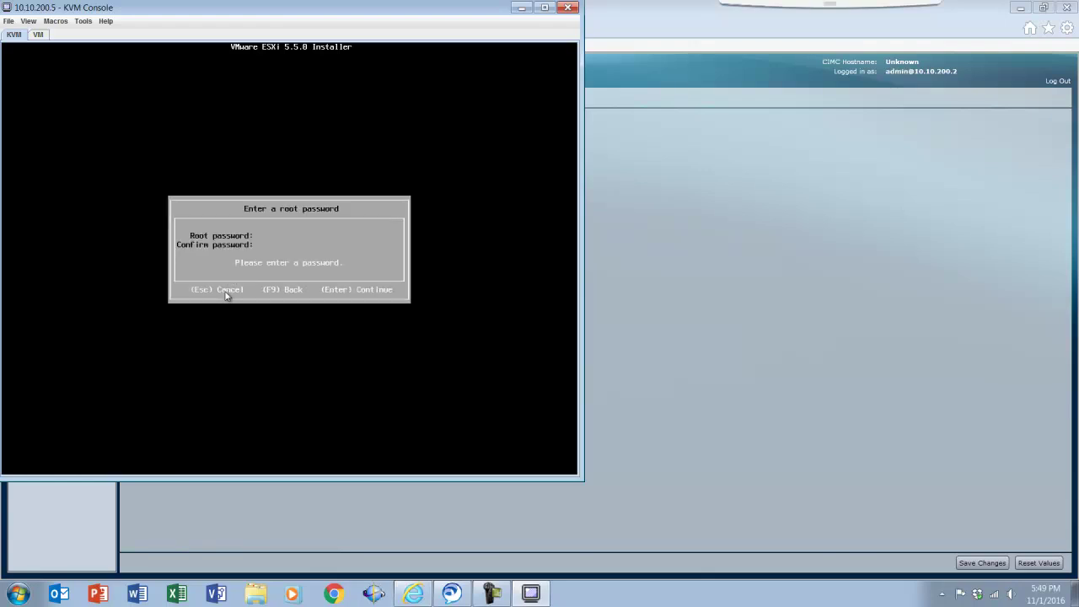
Enter and confirm the root password, and start the ESXi 5.5.0 installation on the selected disk.
text(********)
key(Tab)
text(********)
key(Return)
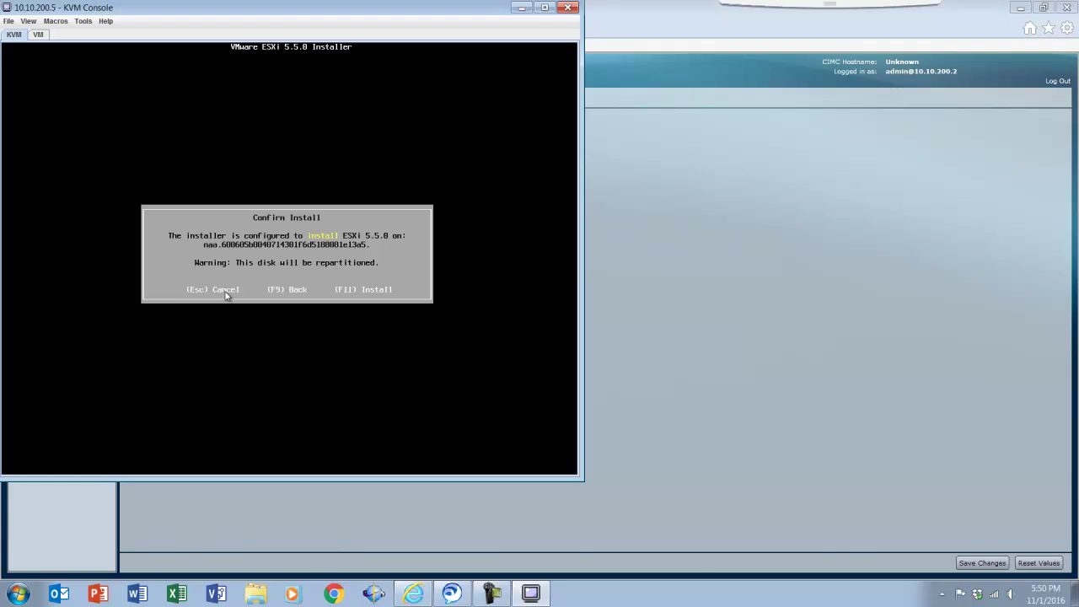
key(F11)
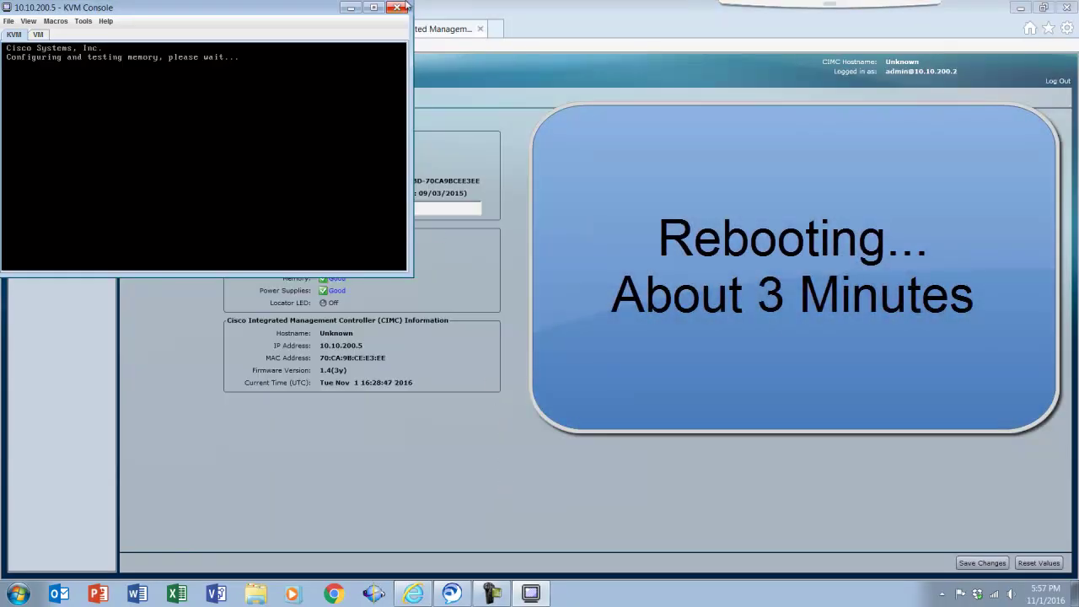
Maximize the console window and log in to the ESXi system customization as root with the root password.
click(370, 9)
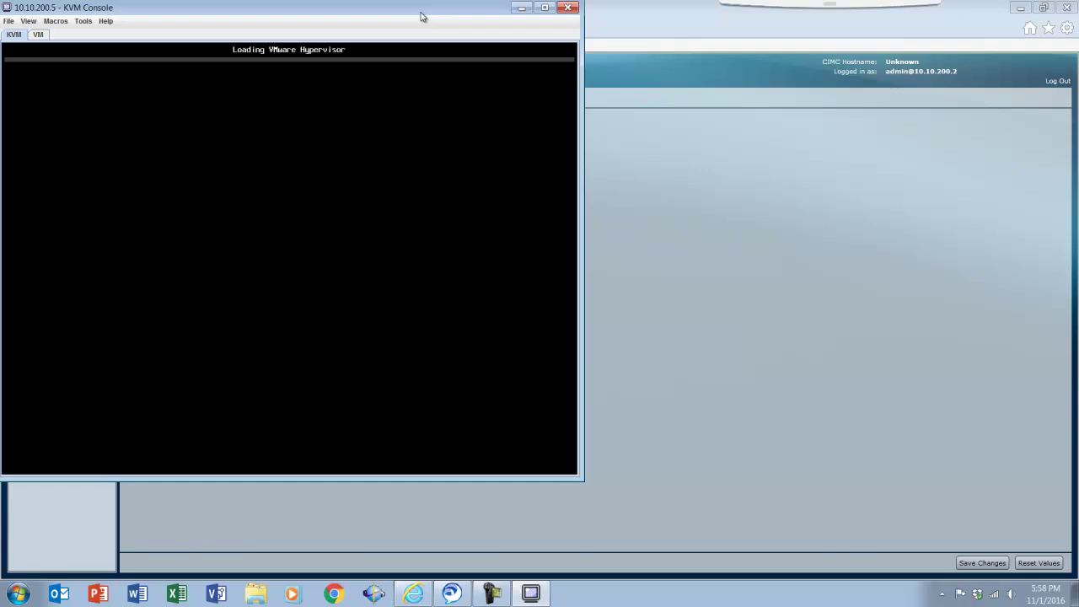
click(545, 8)
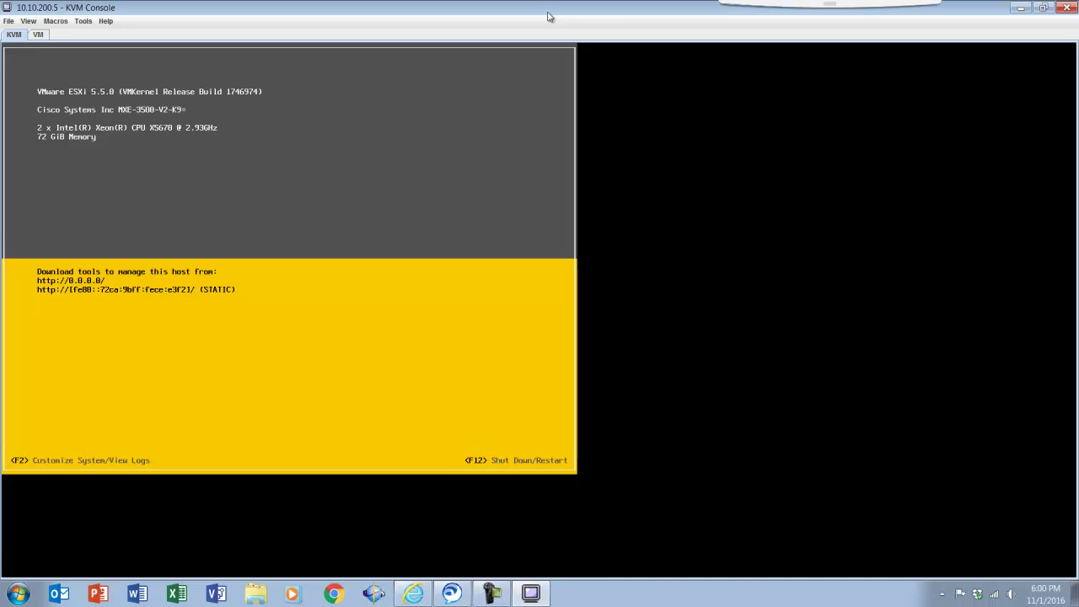
key(F2)
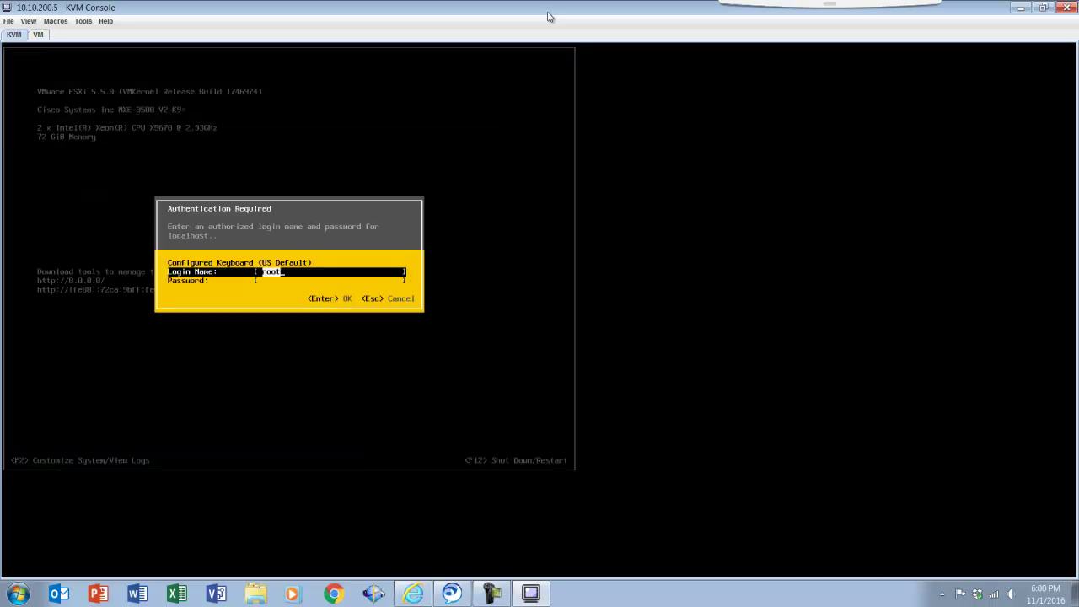
key(Down)
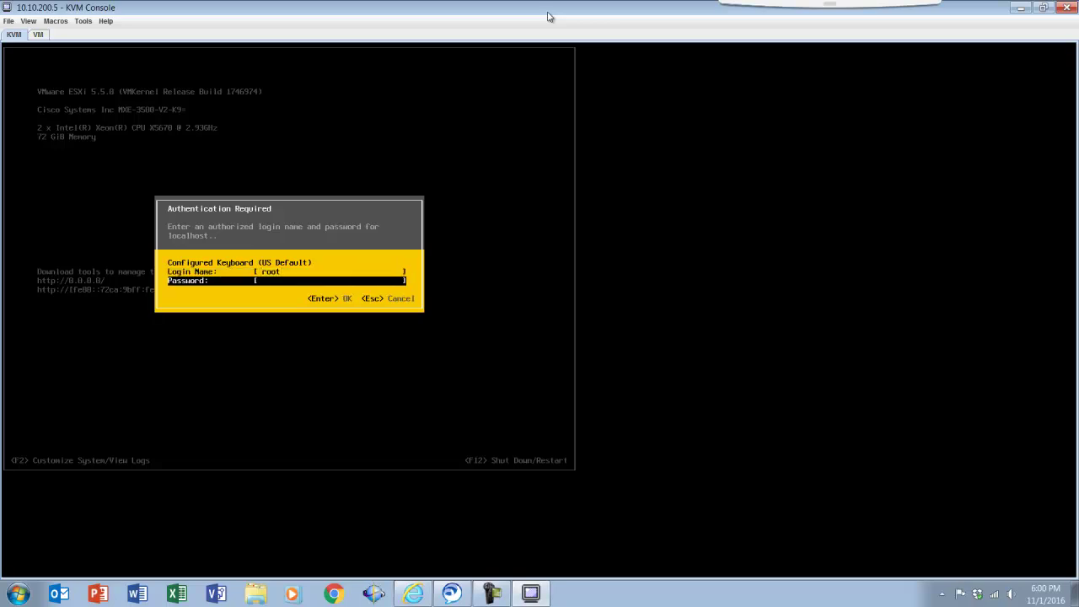
text(*******)
key(Return)
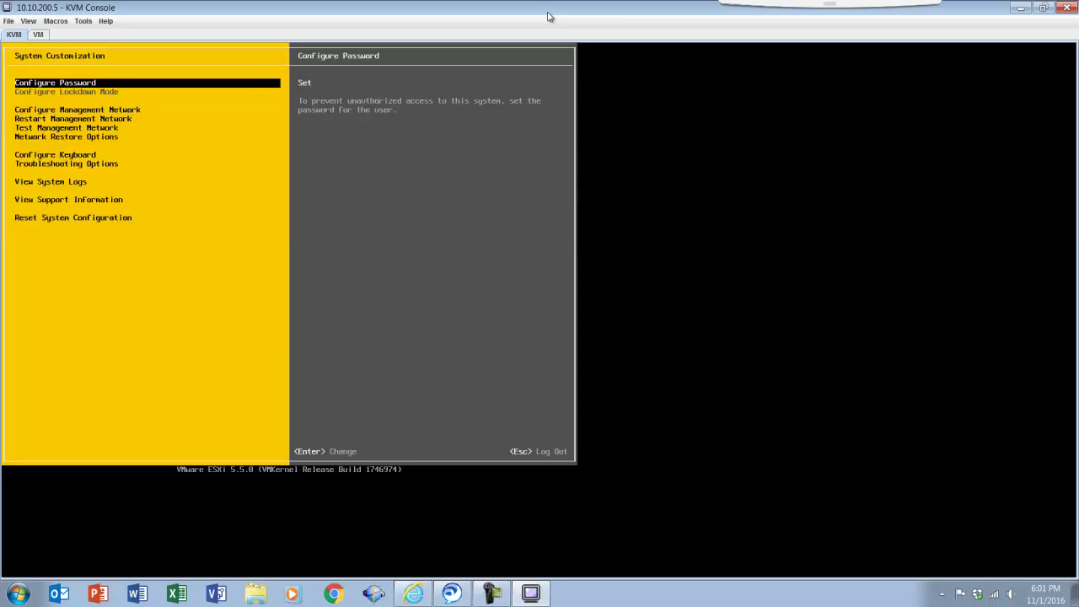
Open the management network configuration and accept vmnic0 as the network adapter for the default management connection.
key(Down)
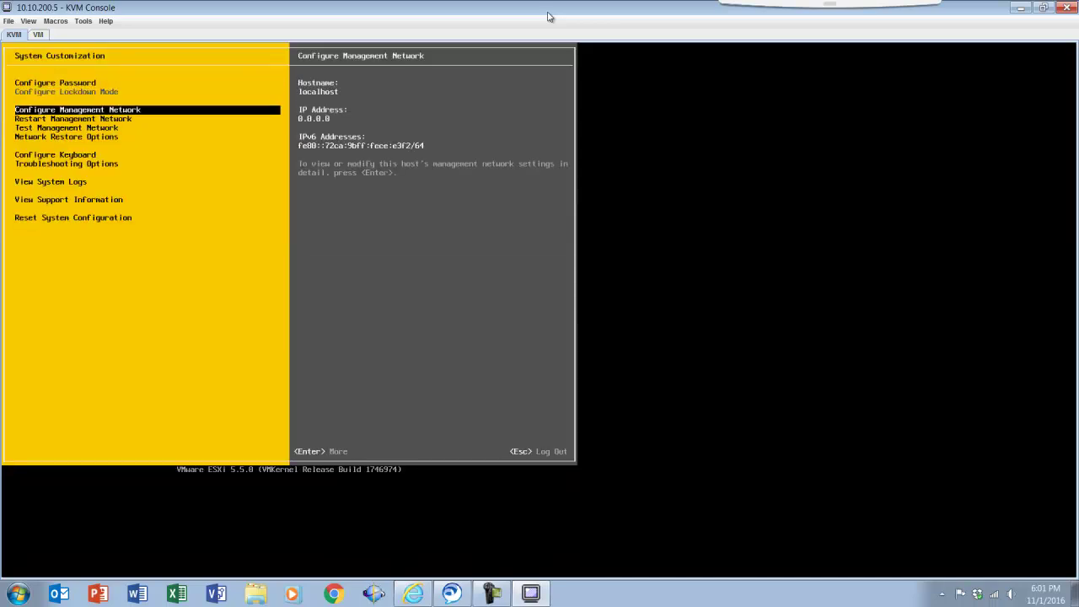
key(Return)
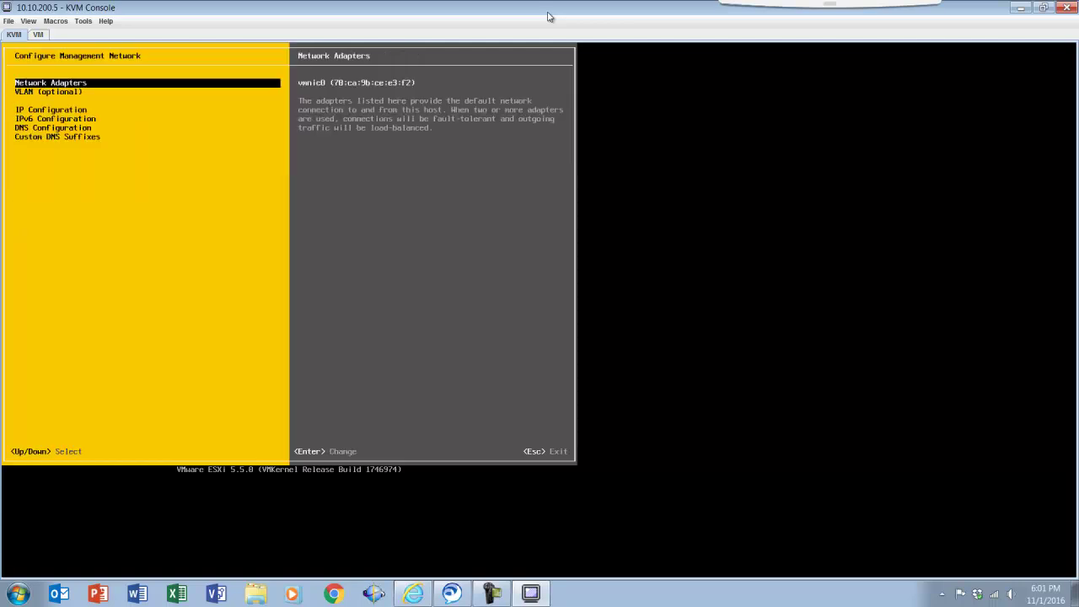
key(Return)
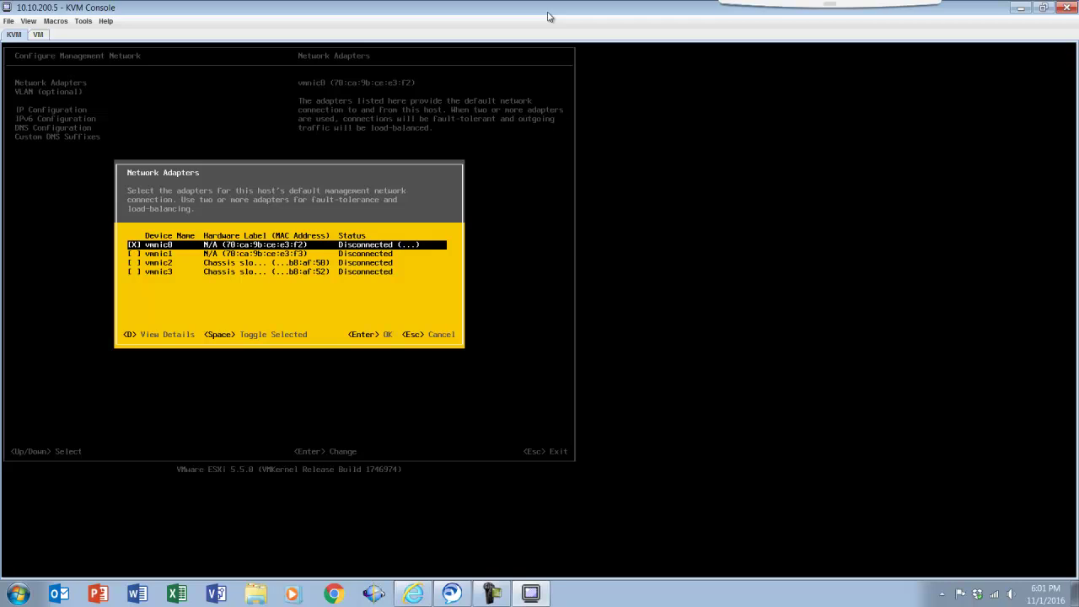
key(Return)
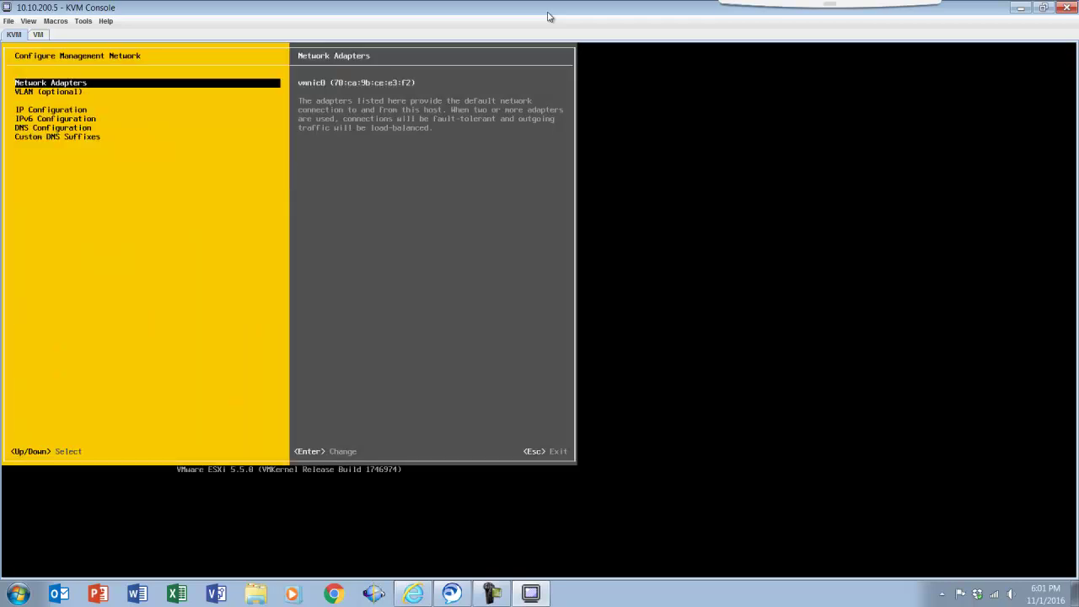
Set a static management IP configuration with IP address 10.10.200.10, subnet mask 255.255.255.0 and default gateway 10.10.200.1.
key(Down)
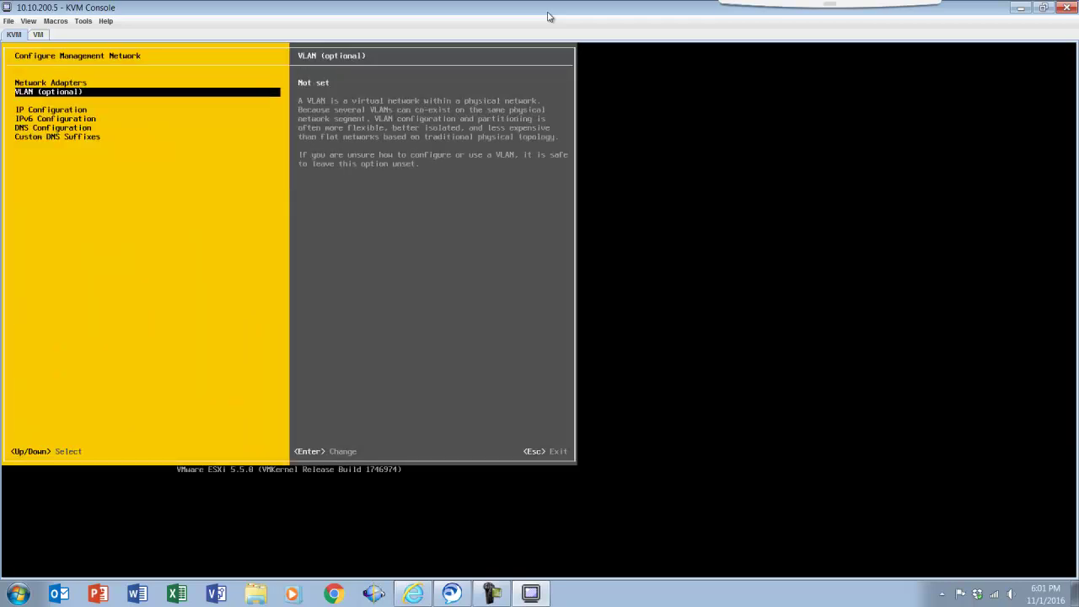
key(Down)
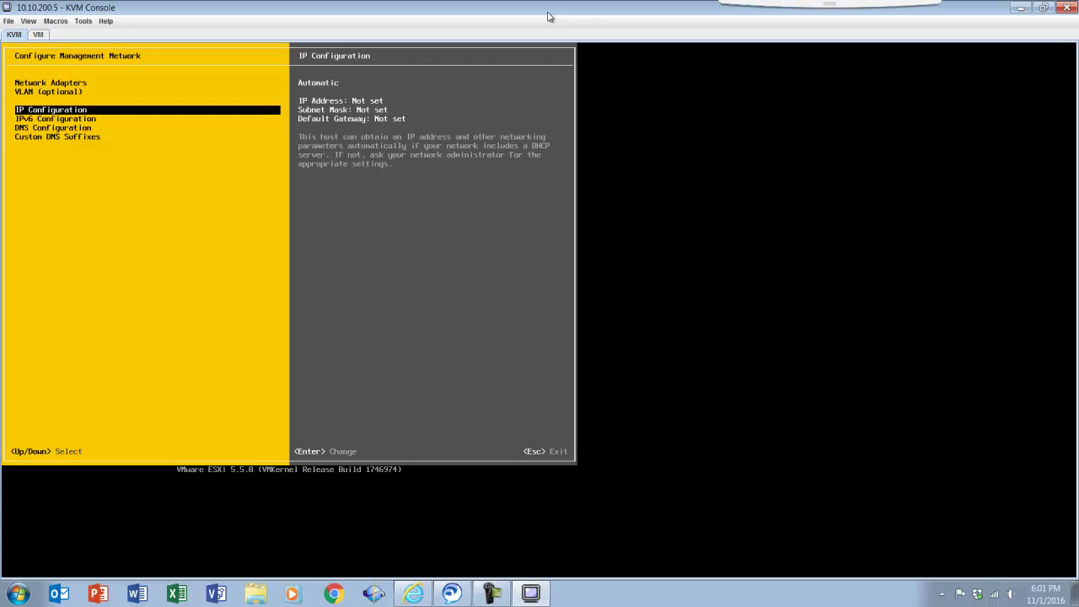
key(Return)
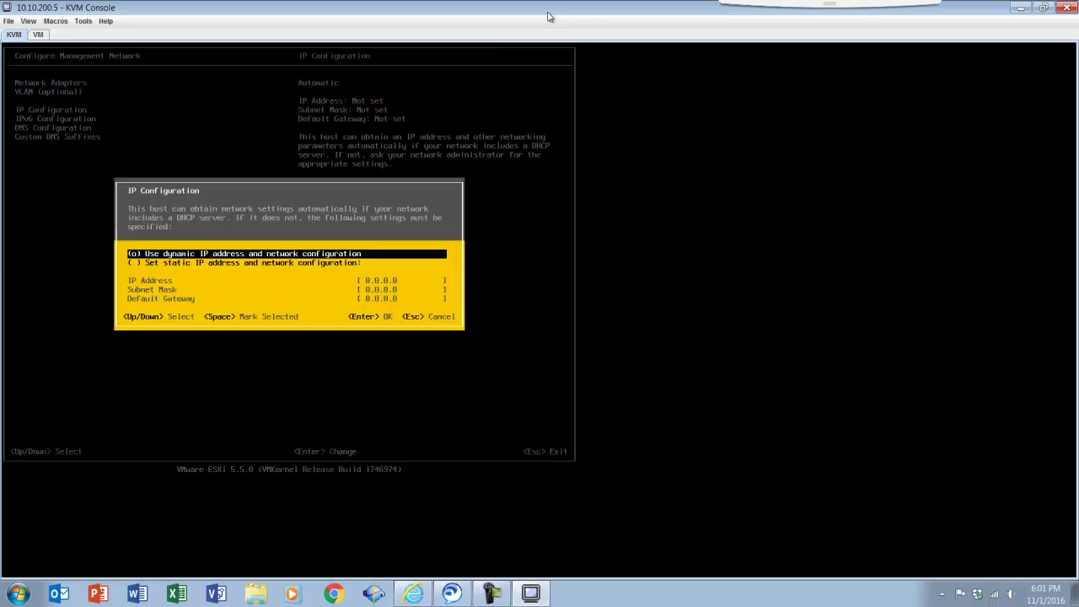
key(Down)
key(space)
key(Down)
text(10)
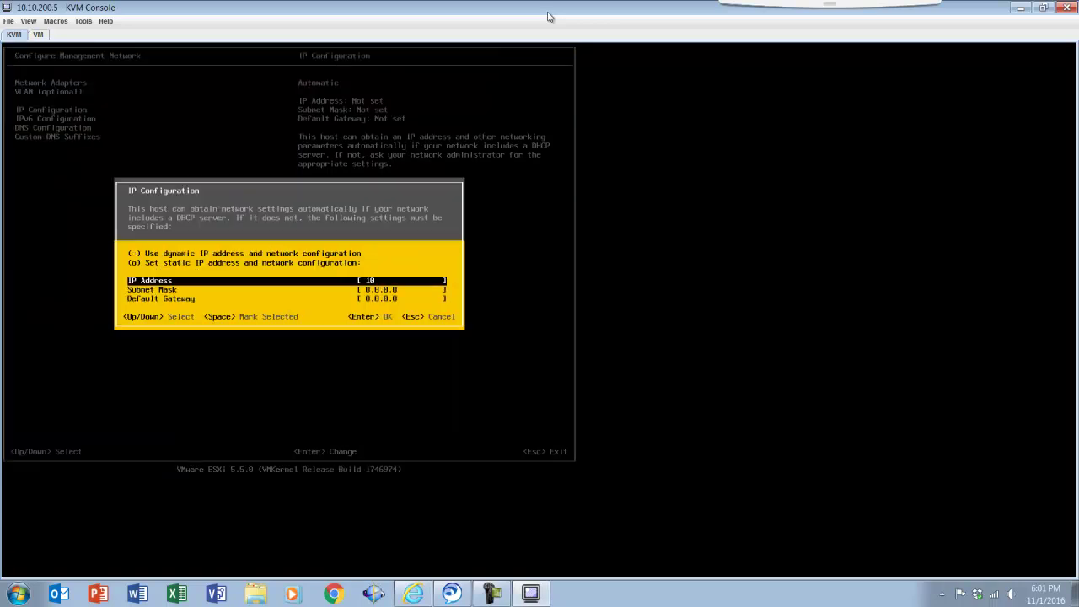
text(.10.200.10)
key(Down)
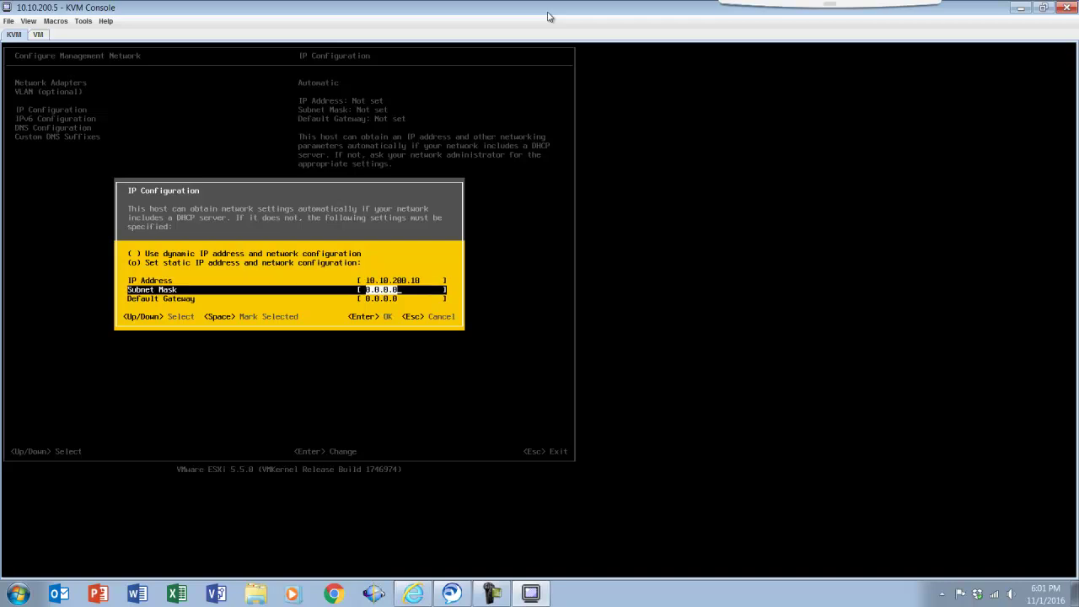
text(255.255.255.0)
key(Down)
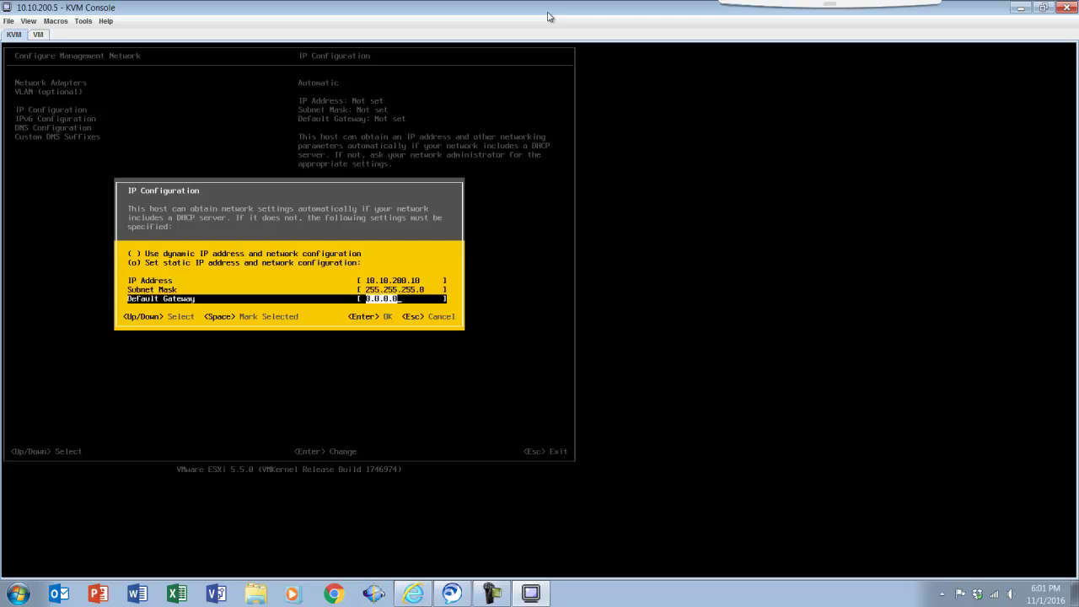
text(10.10.200.1)
key(Return)
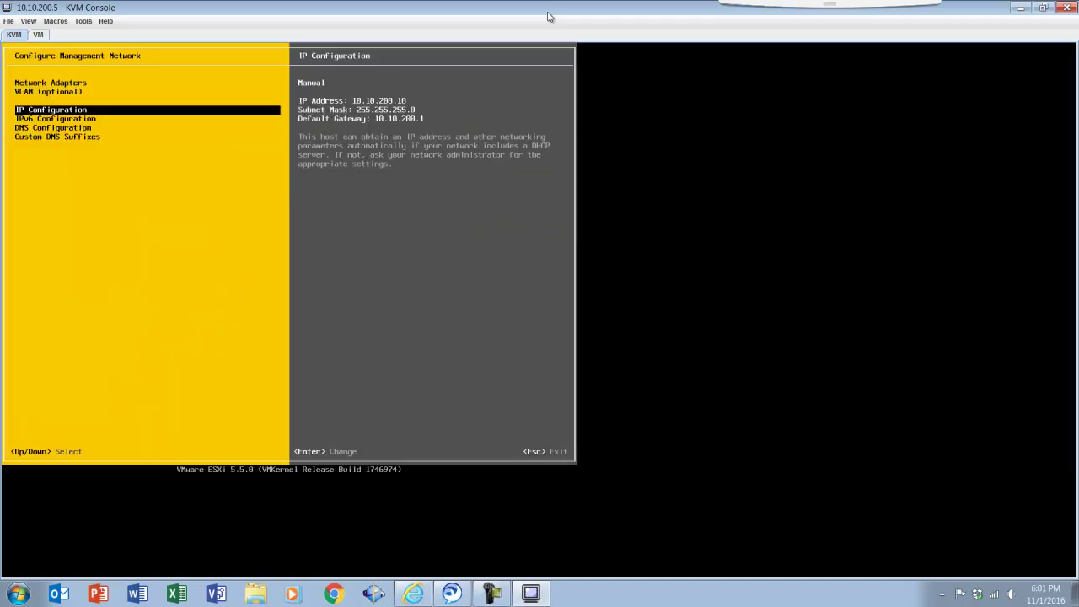
Disable IPv6 in the management network's IPv6 configuration.
key(Down)
key(Return)
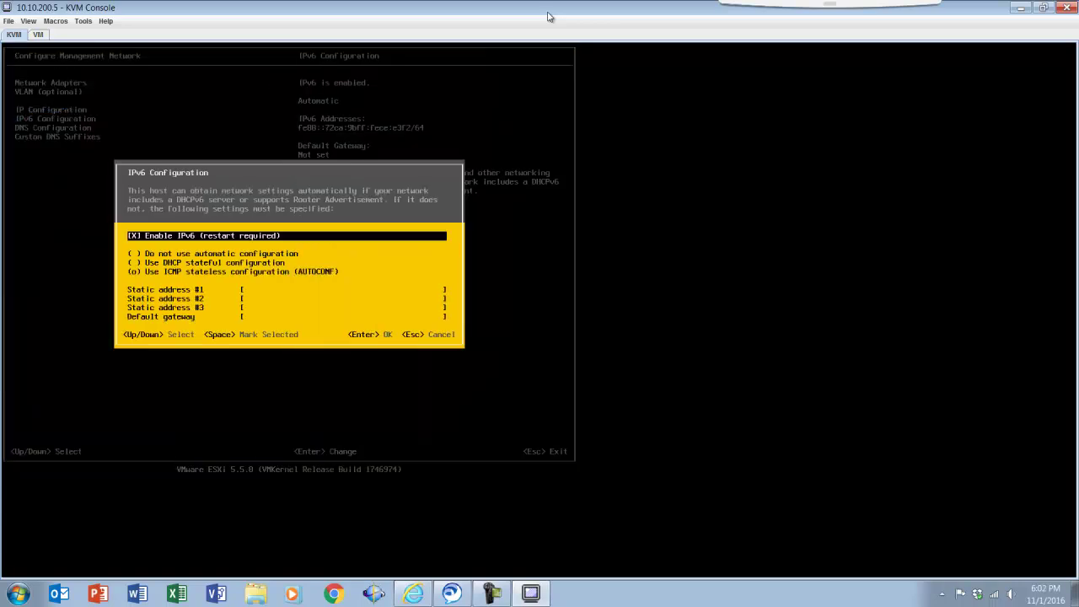
key(space)
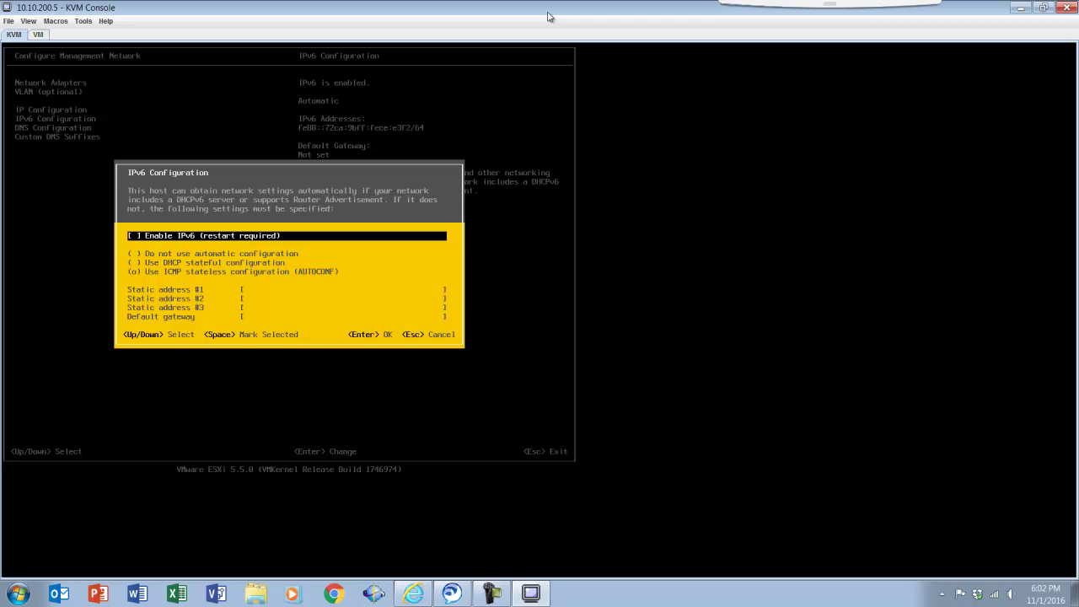
key(Return)
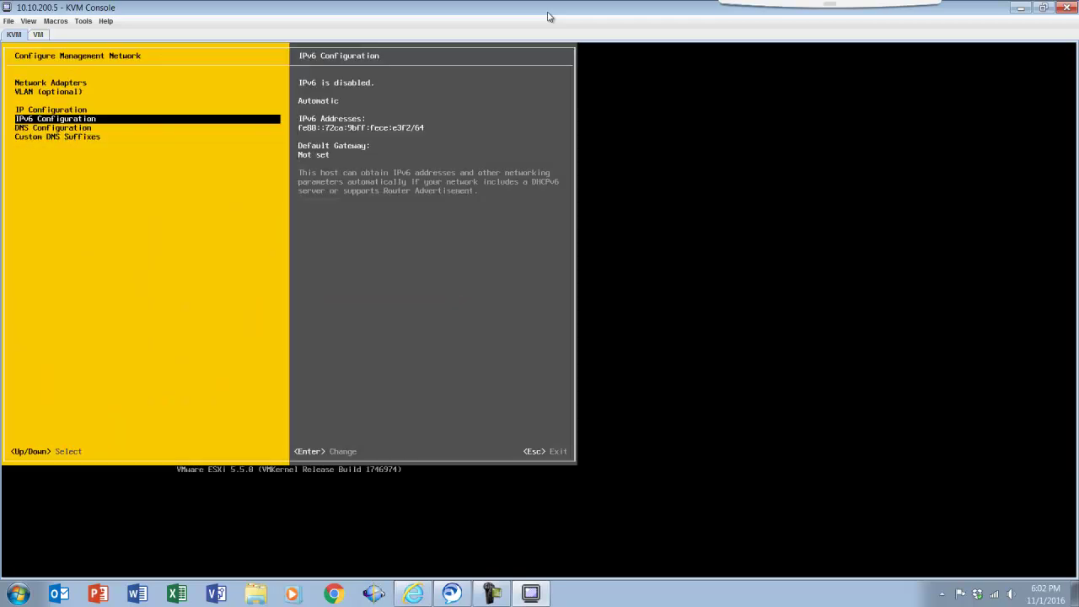
Exit the management network configuration, apply the changes with a host reboot, and maximize the console window during startup.
key(Escape)
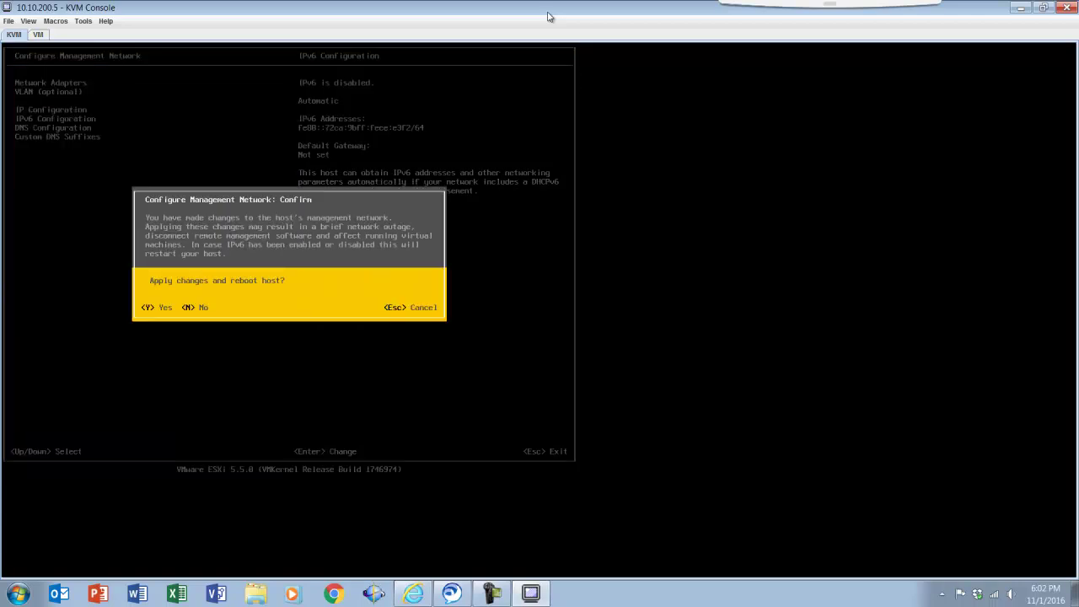
key(y)
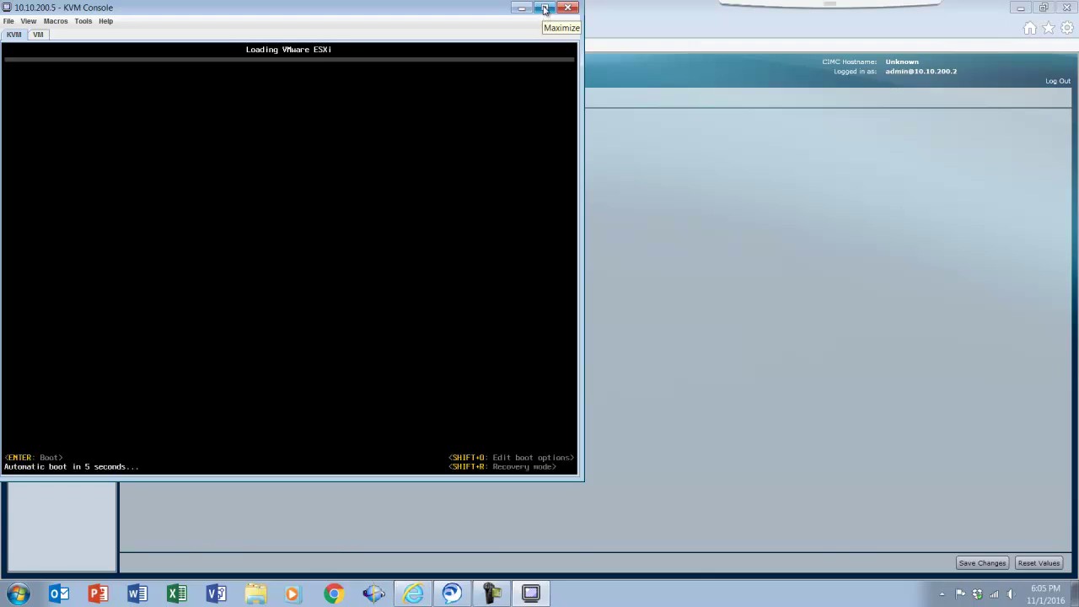
click(545, 8)
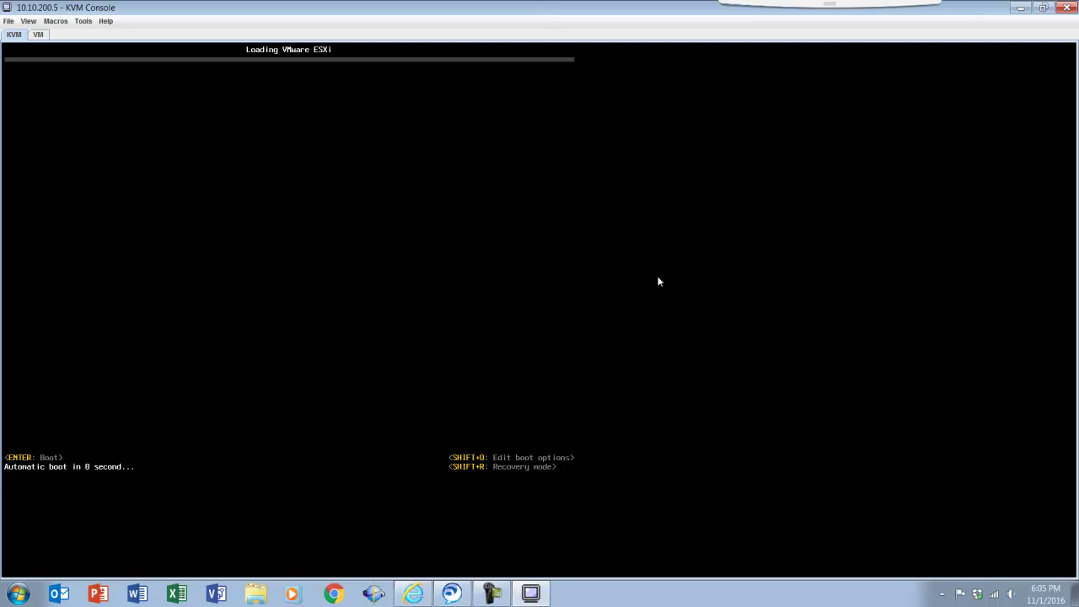